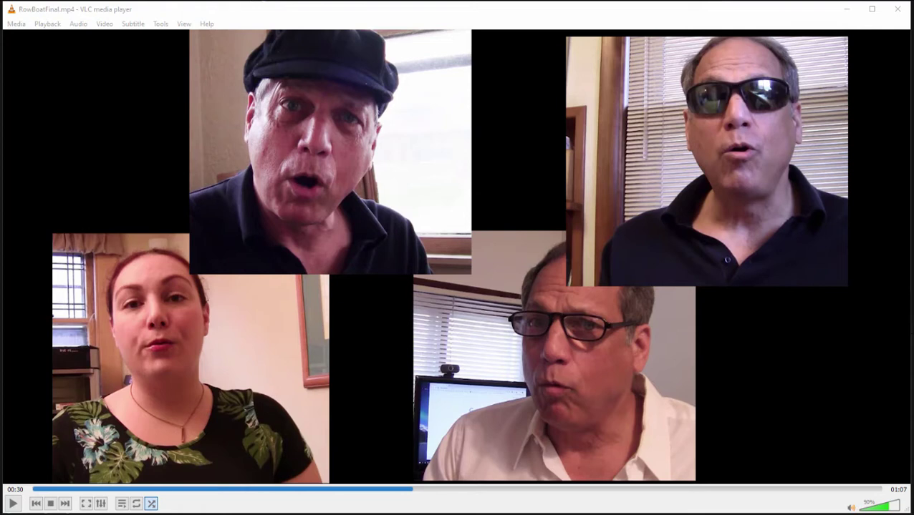
Play the finished RowBoatFinal.mp4 collage in VLC, then pause it and skip ahead.
left_click(12, 504)
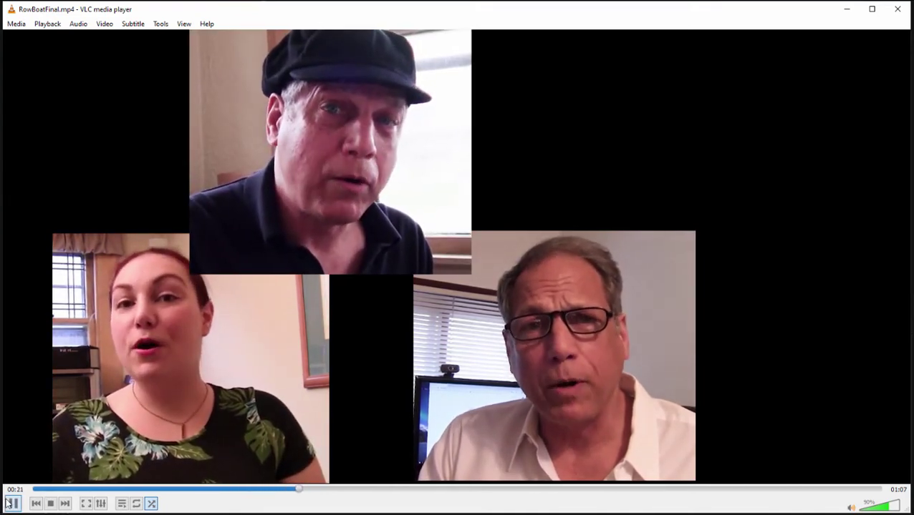
left_click(9, 503)
left_click(507, 490)
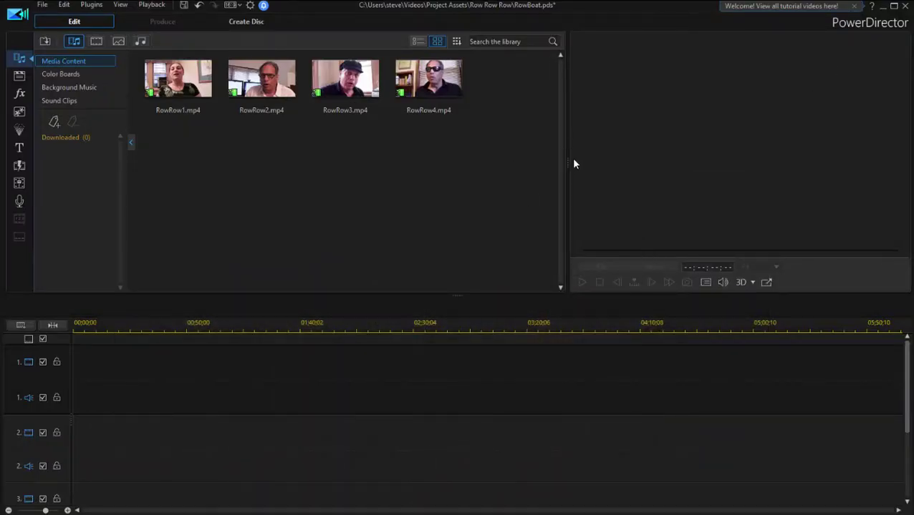
Place RowRow1.mp4 on track 1, shrink it and move it to the frame's lower-left.
left_click_drag(566, 160, 528, 165)
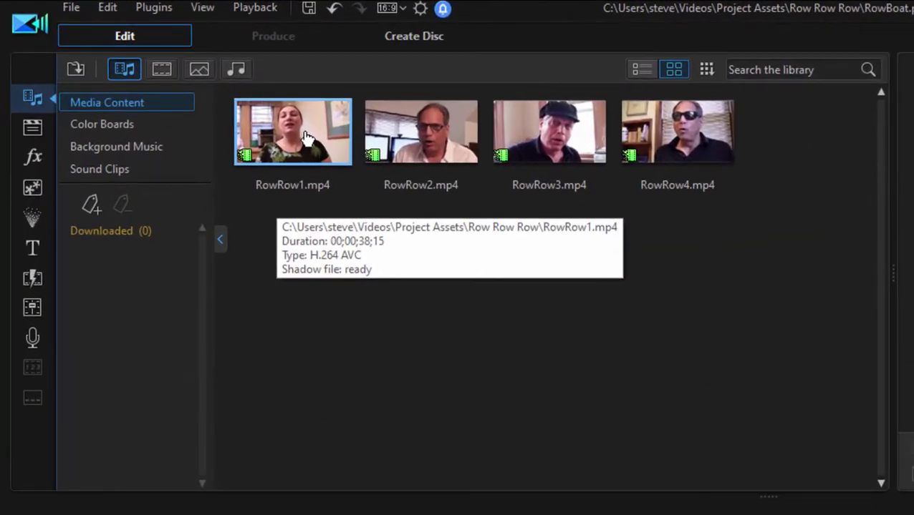
left_click_drag(305, 132, 81, 450)
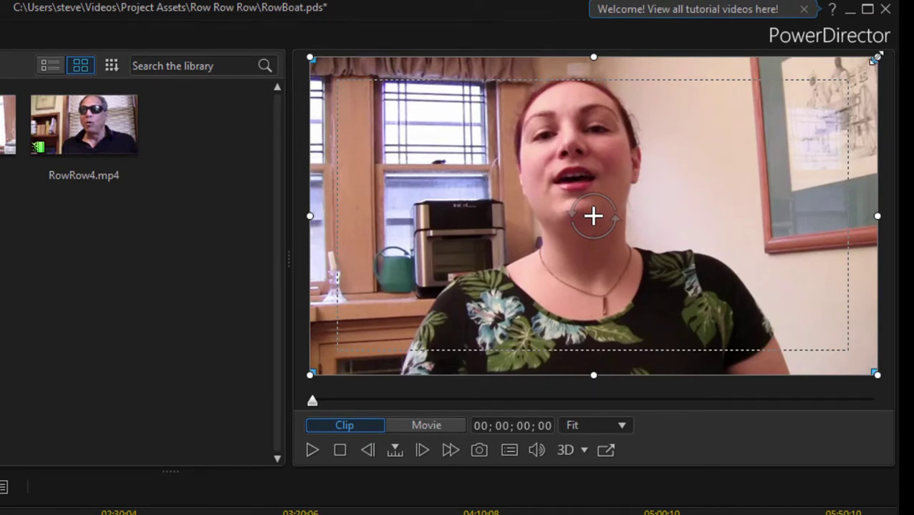
left_click_drag(876, 57, 744, 134)
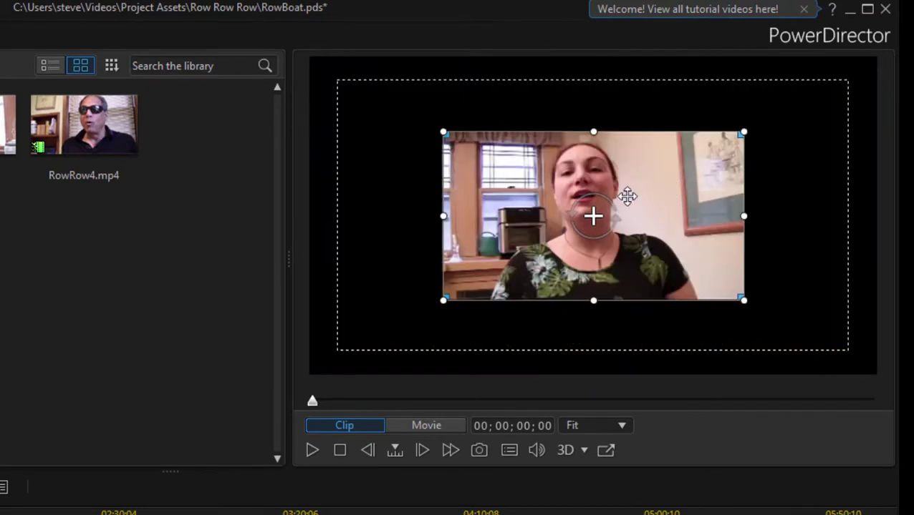
left_click_drag(591, 213, 443, 287)
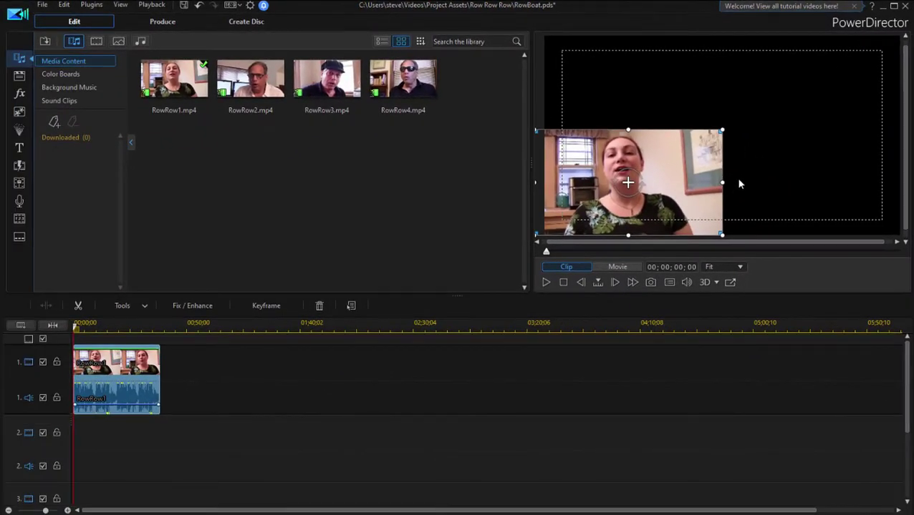
Scale RowRow1 to 0.55 width and height in PiP Designer.
double_click(117, 369)
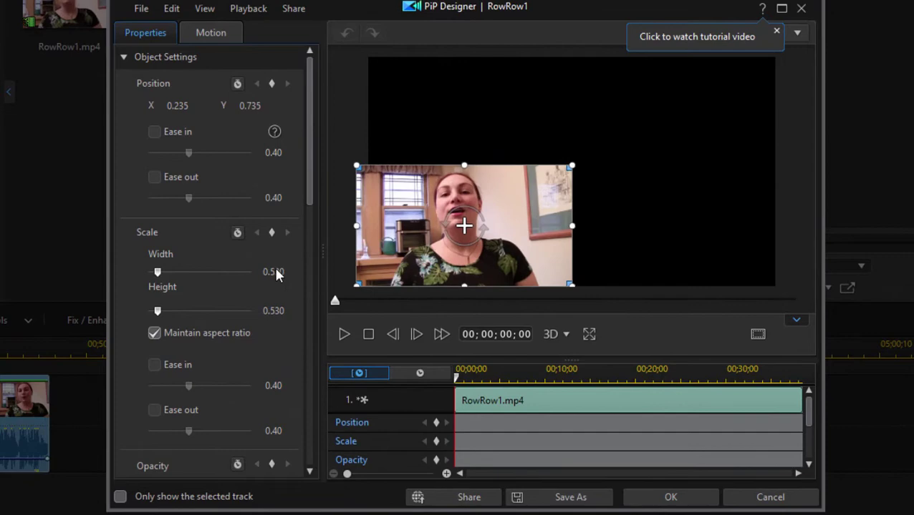
left_click(274, 270)
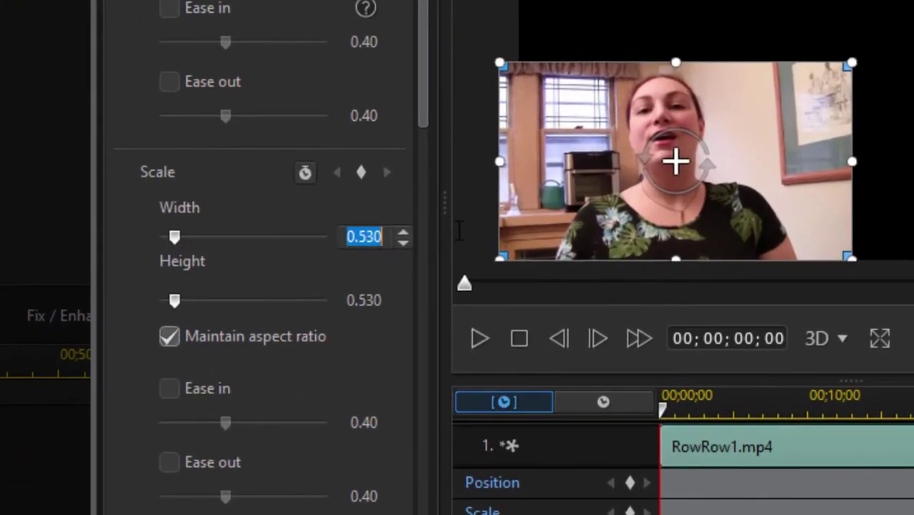
type("0.")
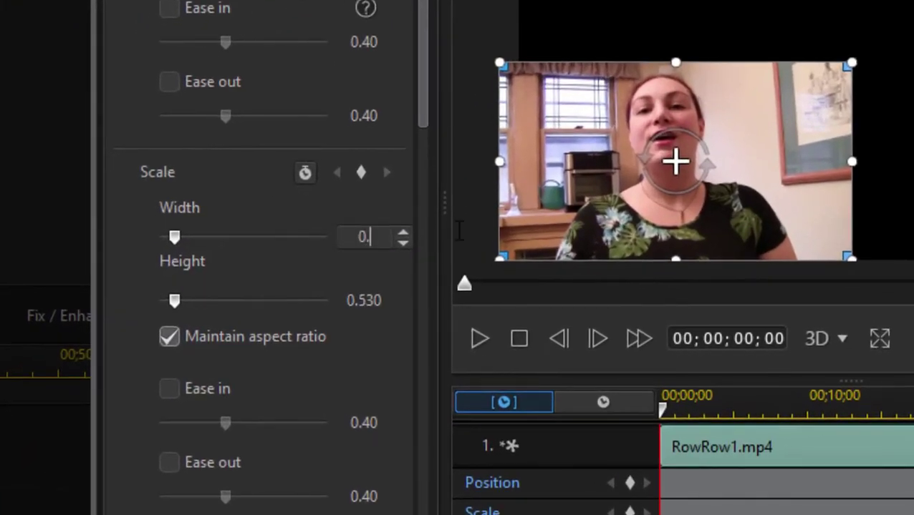
type("55")
key("Return")
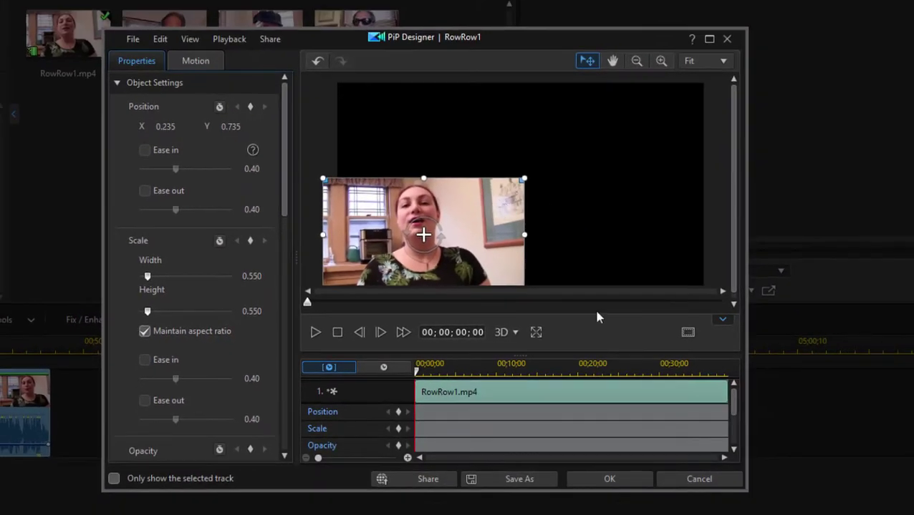
left_click(593, 479)
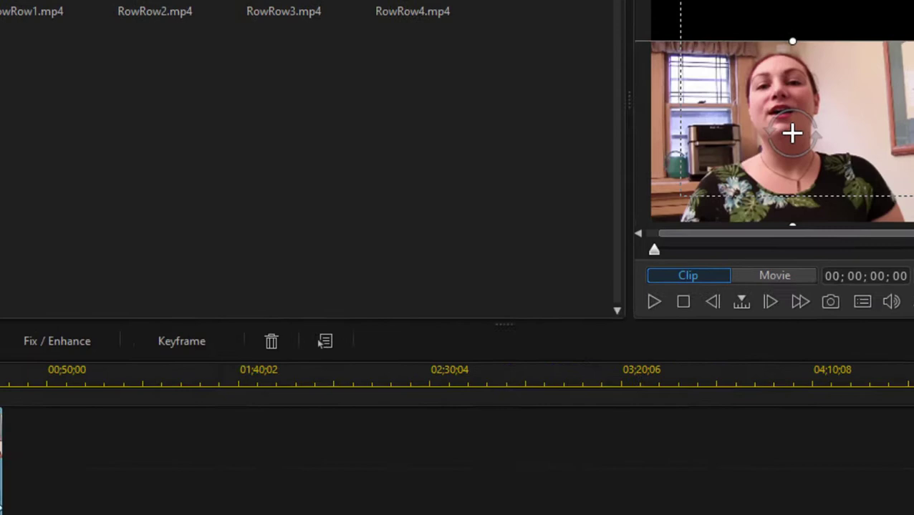
Crop RowRow1 to a freeform 0.529-width frame and snap it to the lower-left corner.
left_click(234, 243)
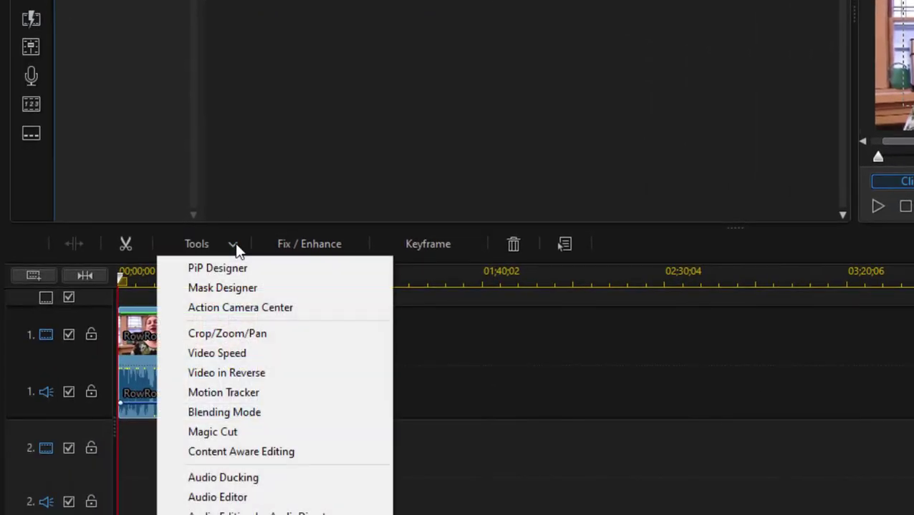
left_click(256, 334)
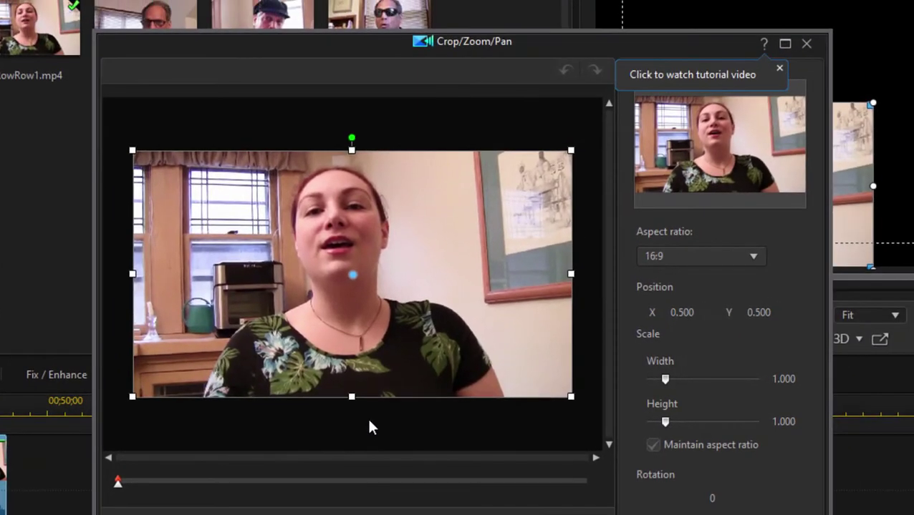
left_click(753, 248)
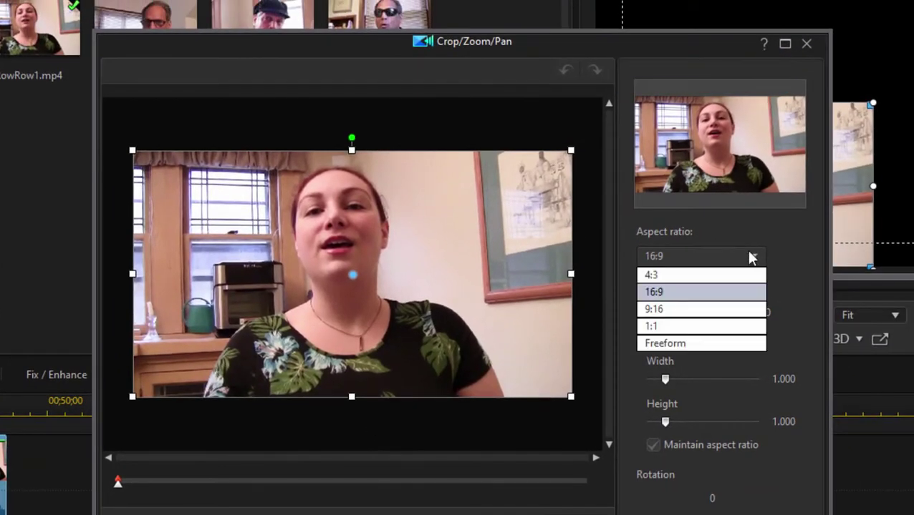
left_click(698, 342)
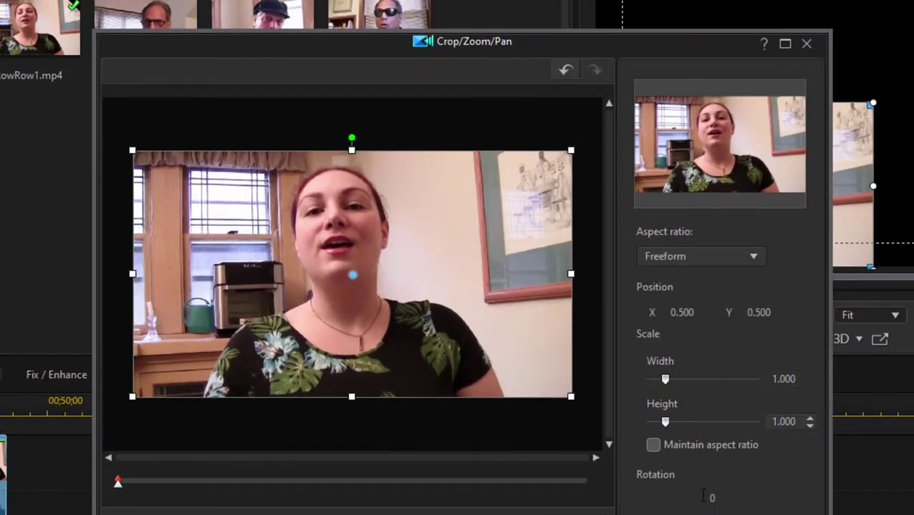
left_click_drag(568, 273, 464, 285)
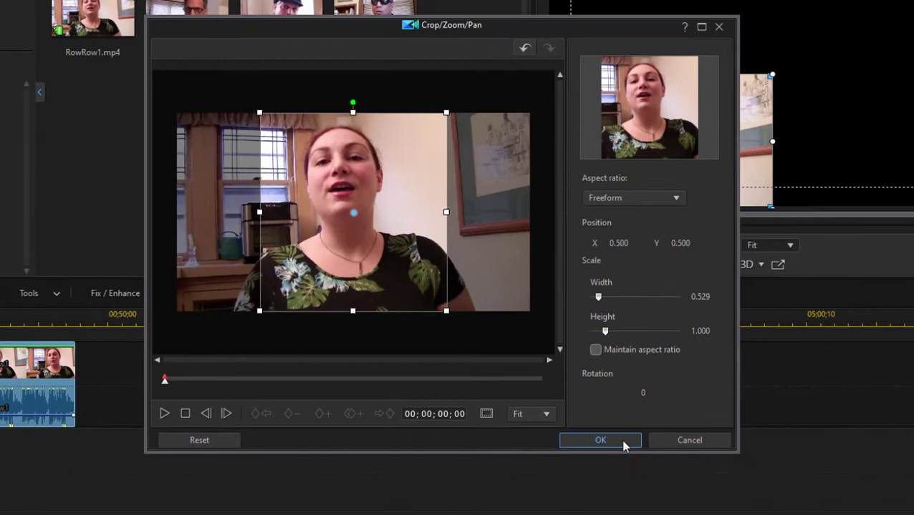
left_click(619, 479)
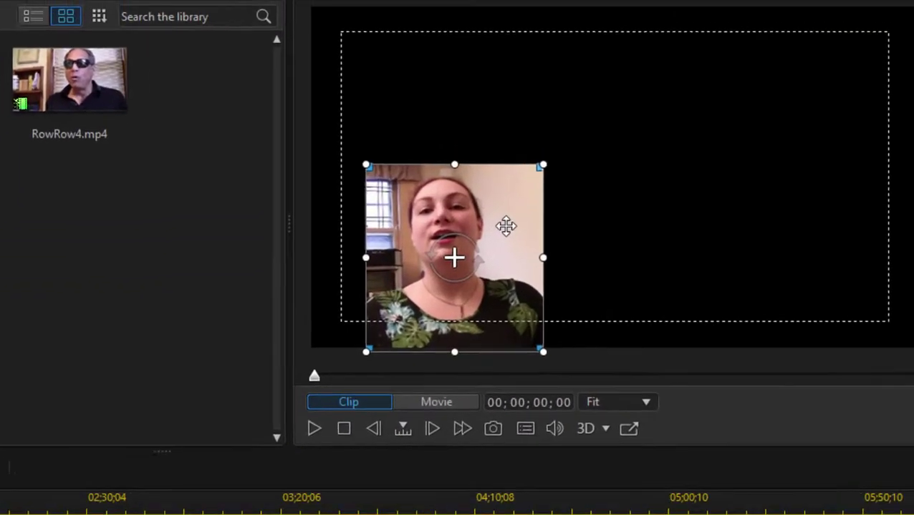
mouse_move(668, 131)
left_mouse_down()
mouse_move(650, 130)
mouse_move(658, 132)
left_mouse_up()
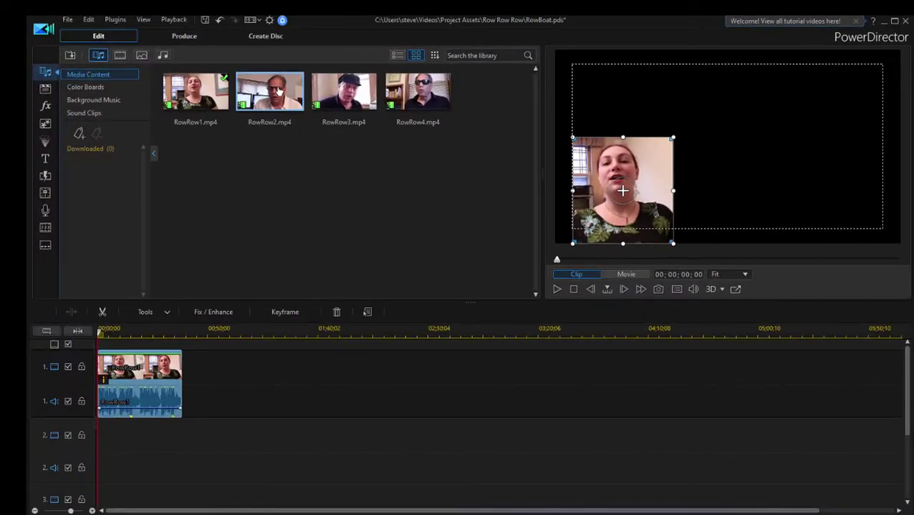
Add RowRow2.mp4 to track 2, scaled to 0.55 and placed at X 0.651, Y 0.684.
left_click_drag(279, 92, 104, 452)
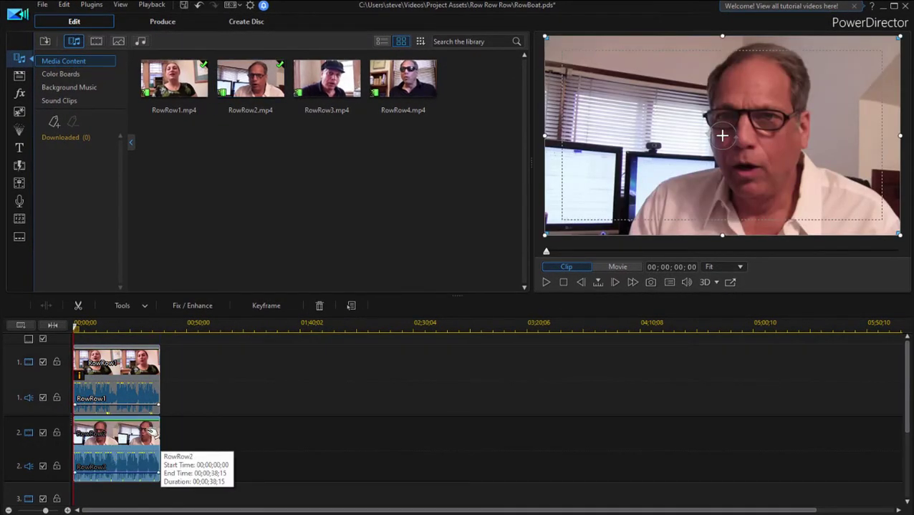
double_click(120, 443)
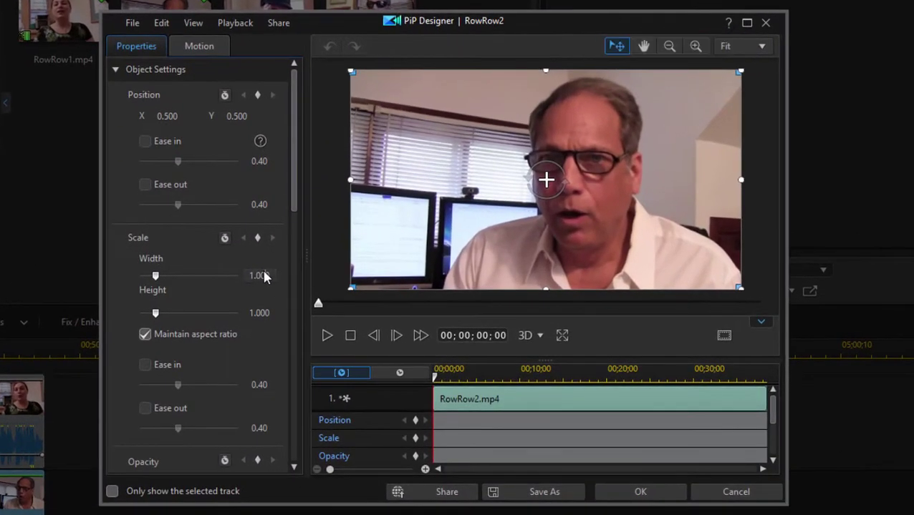
double_click(263, 275)
type("0.55")
key("Return")
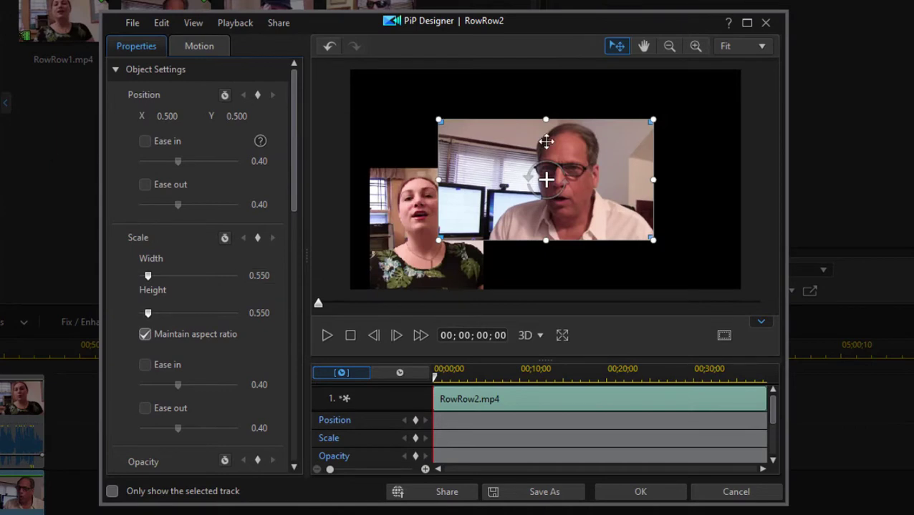
left_click_drag(526, 149, 586, 190)
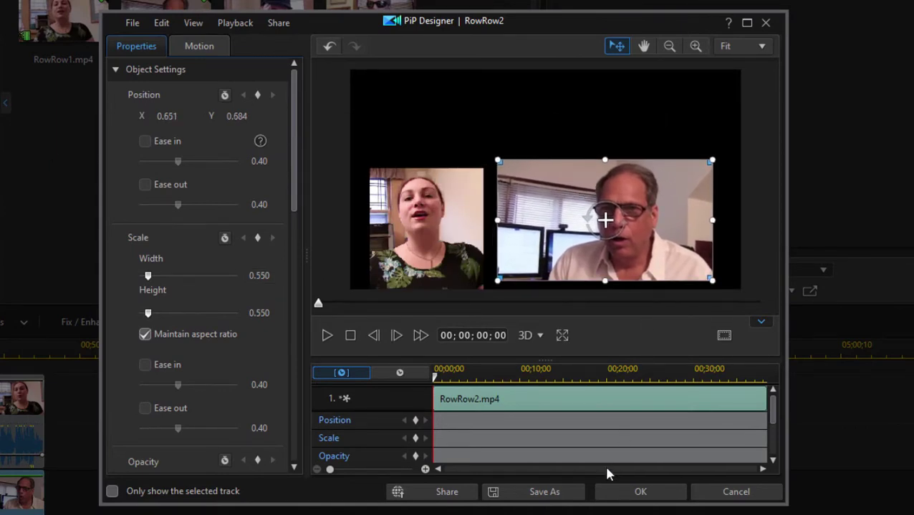
left_click(610, 491)
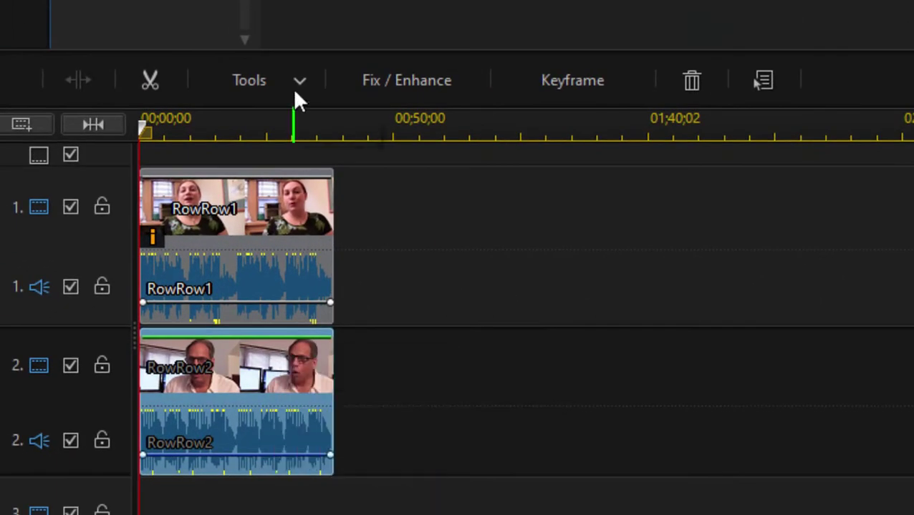
Crop RowRow2 to a freeform 0.560-width frame centred on him at X 0.576.
left_click(298, 82)
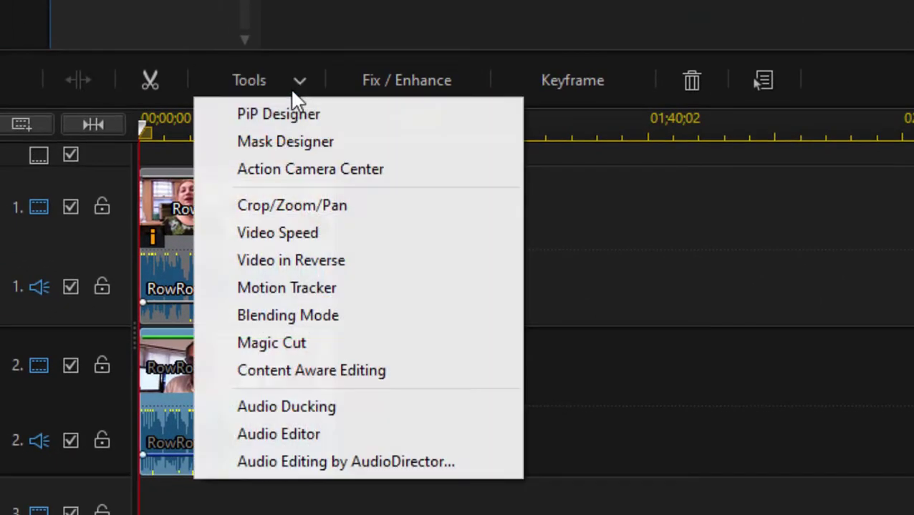
left_click(285, 207)
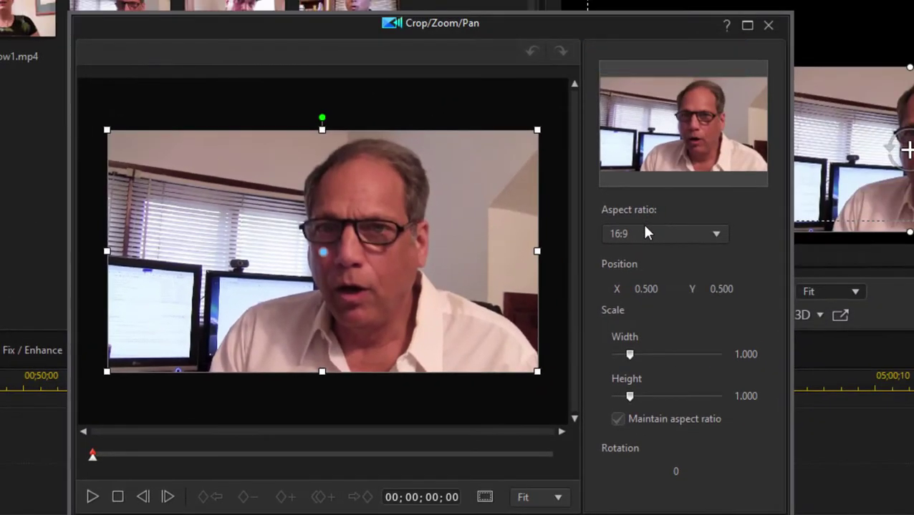
left_click(647, 232)
left_click(652, 319)
left_click_drag(537, 252, 443, 255)
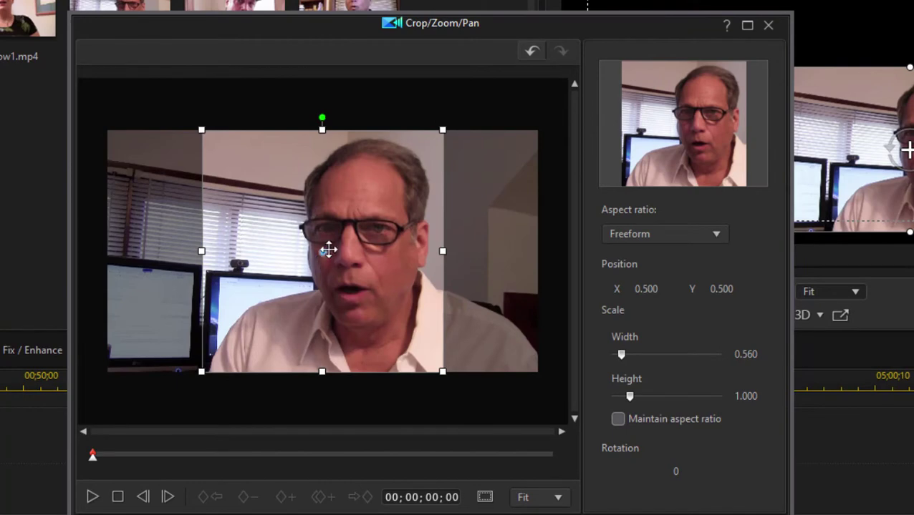
left_click_drag(326, 249, 362, 249)
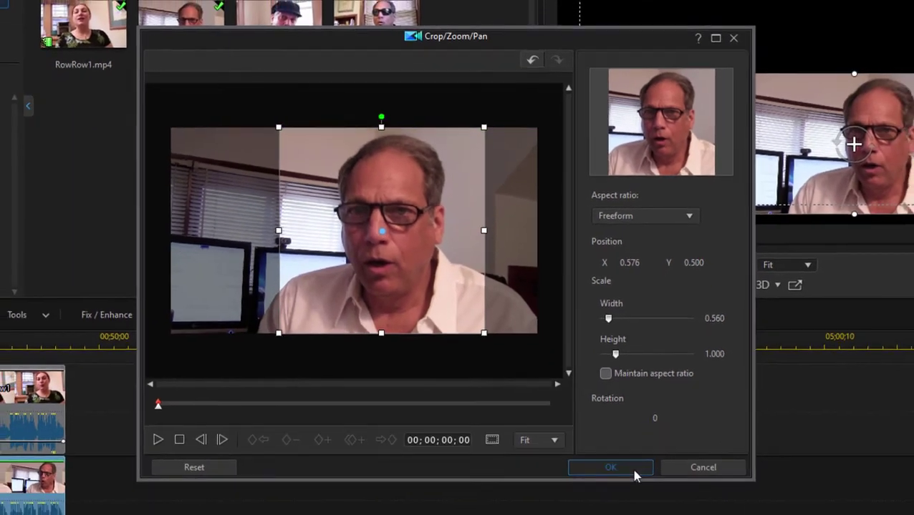
left_click(620, 513)
left_click(814, 158)
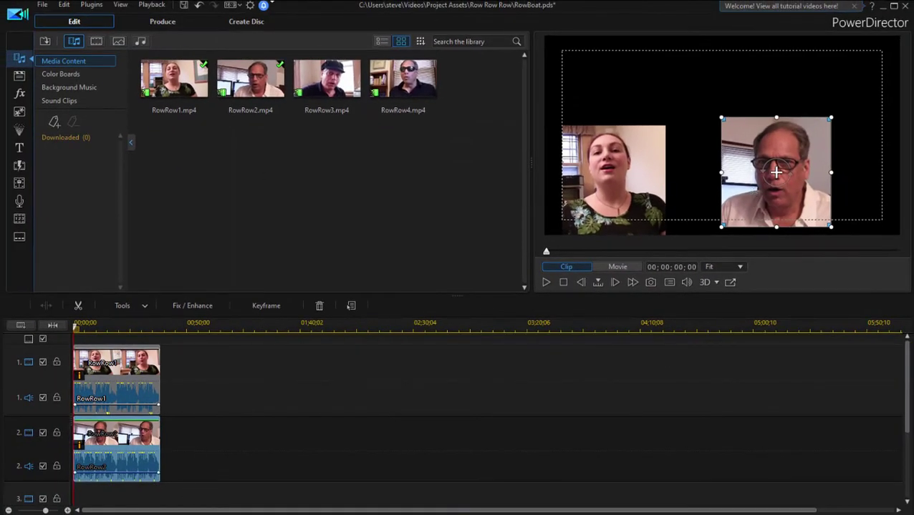
Add RowRow3.mp4 to track 3 and move it upper-left to X 0.354, Y 0.359.
left_click_drag(327, 79, 73, 491)
double_click(123, 481)
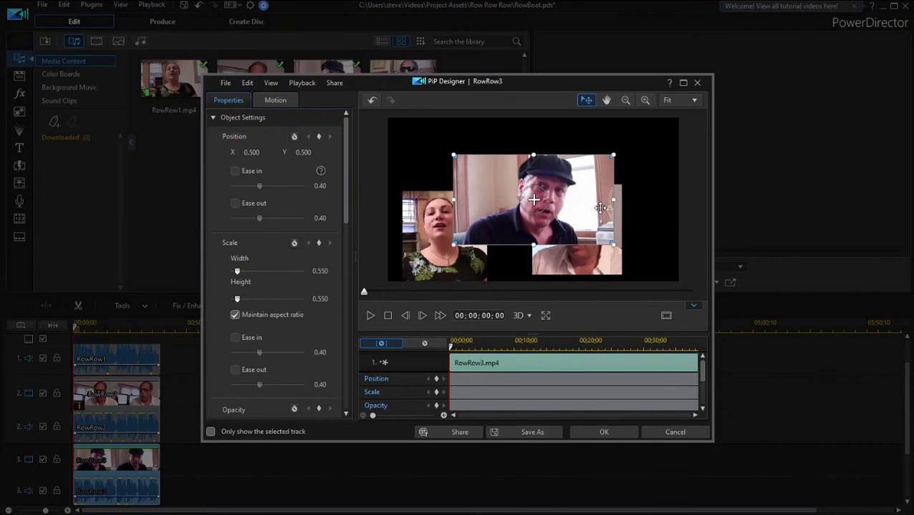
left_click_drag(596, 208, 553, 169)
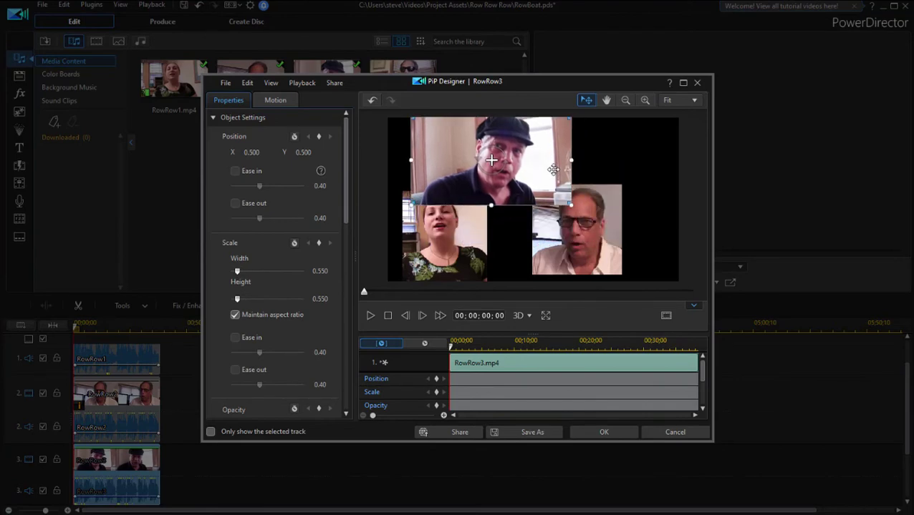
Crop RowRow3 to a freeform 0.607-width frame, then put RowRow4.mp4 on track 4.
left_click(603, 433)
left_click(143, 307)
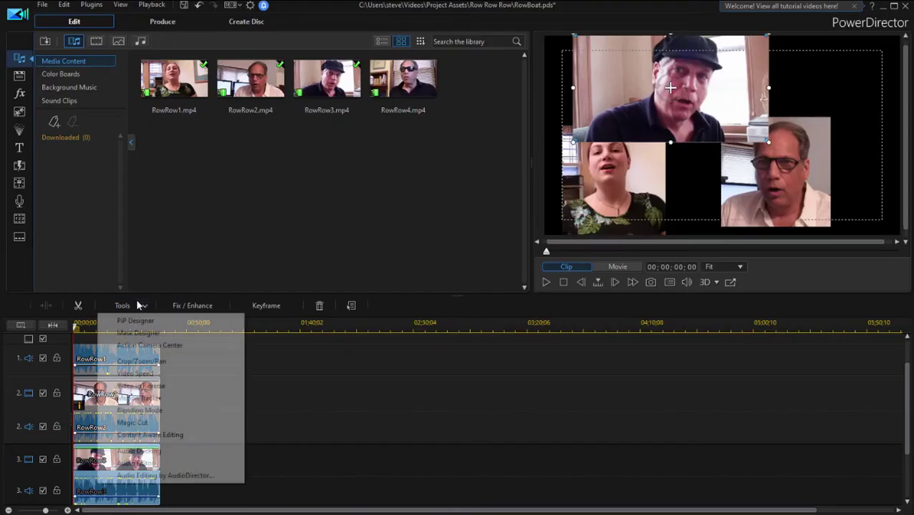
left_click(133, 363)
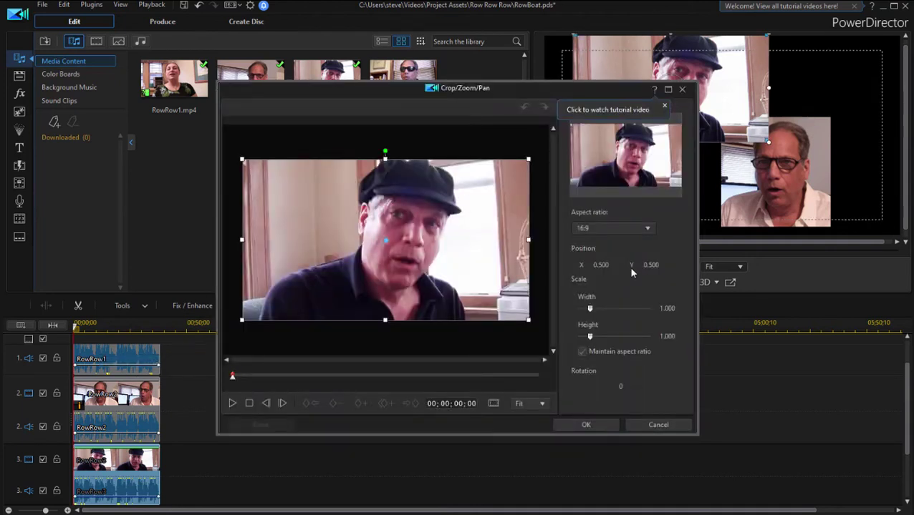
left_click(620, 228)
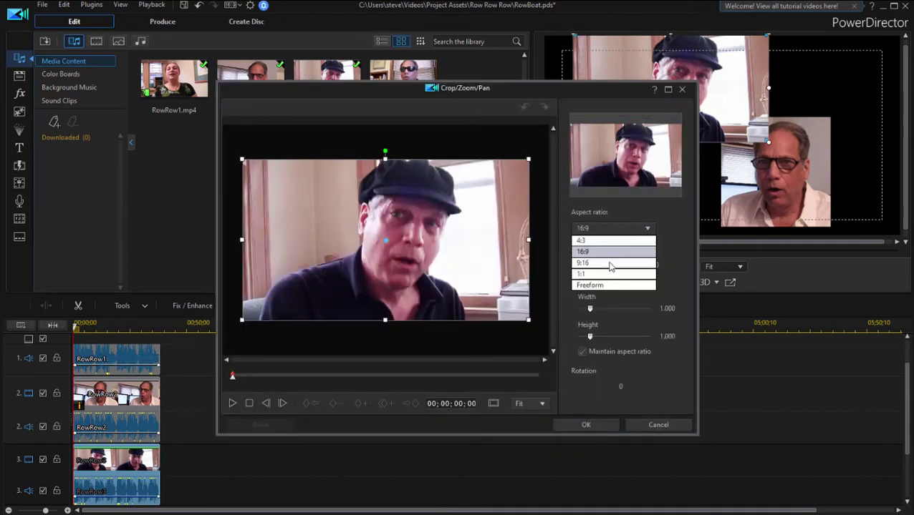
left_click(603, 285)
left_click_drag(528, 255, 470, 241)
left_click(601, 428)
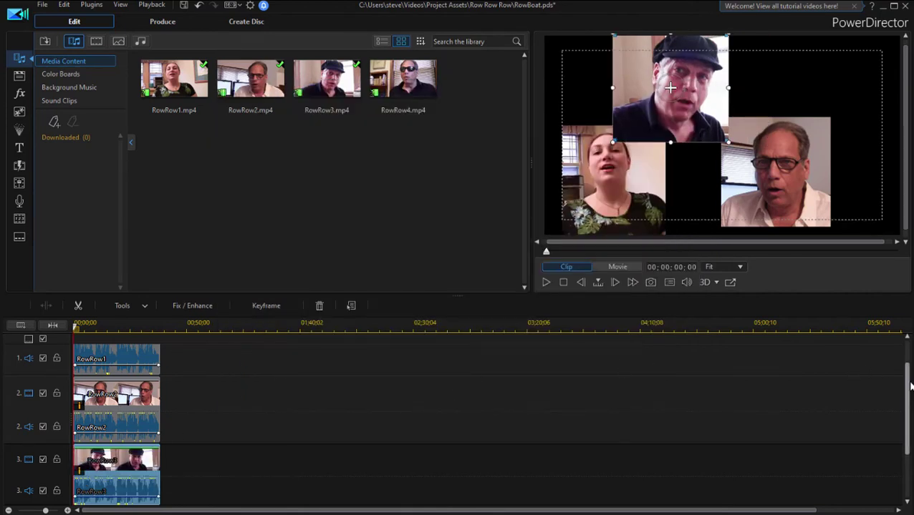
left_click_drag(908, 386, 907, 436)
left_click_drag(415, 84, 75, 440)
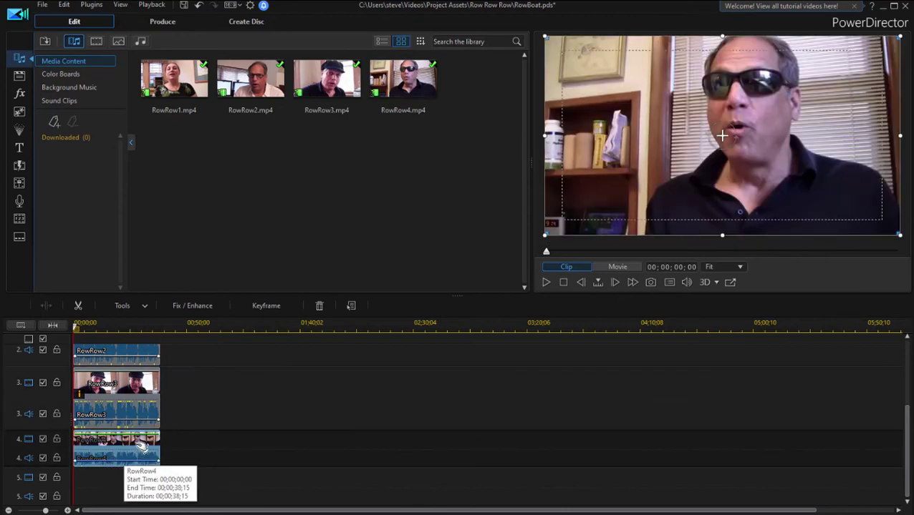
Scale RowRow4 to 0.55 and move it to the collage's top-right corner.
double_click(134, 440)
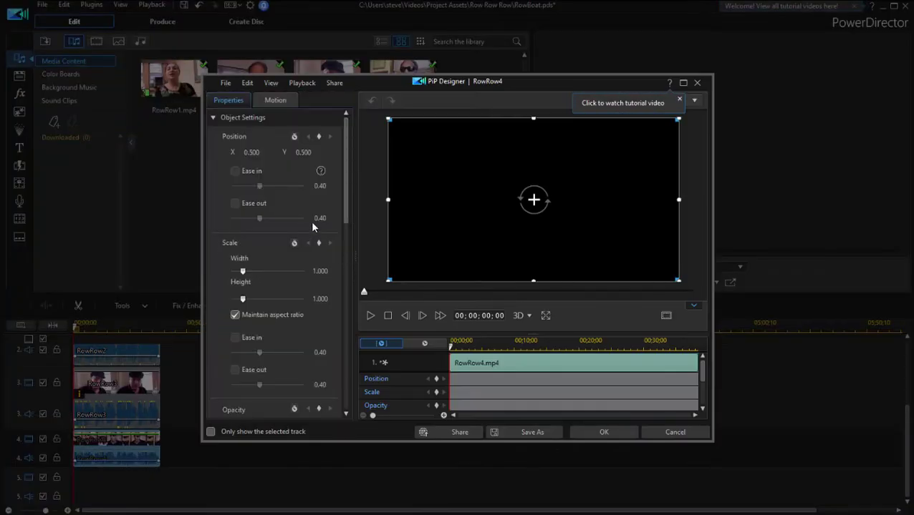
left_click(328, 270)
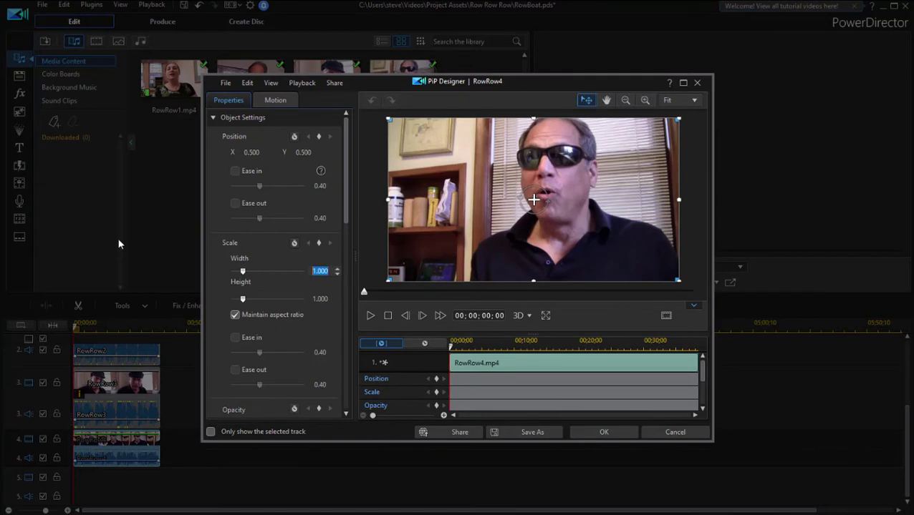
type("0.6")
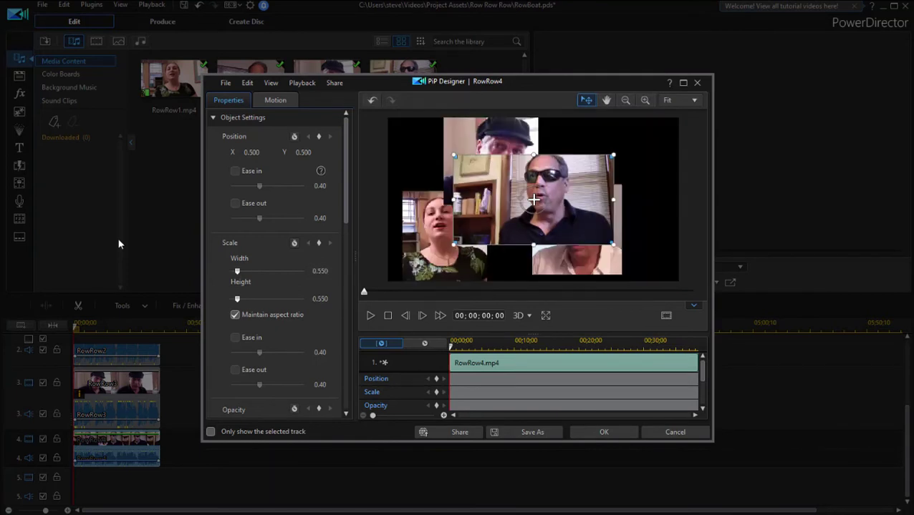
left_click_drag(593, 209, 682, 165)
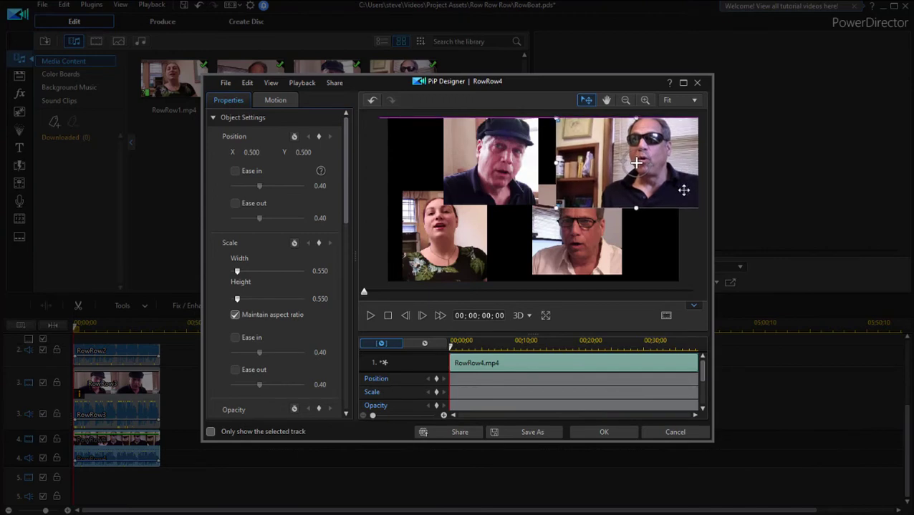
left_click(591, 433)
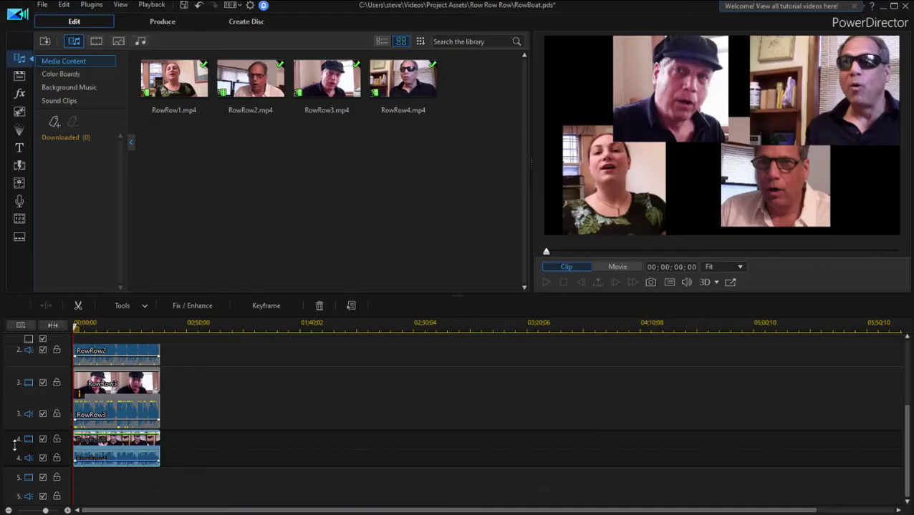
Crop RowRow4 to a freeform 0.490-width frame at X 0.595, centred on his face.
left_click(136, 306)
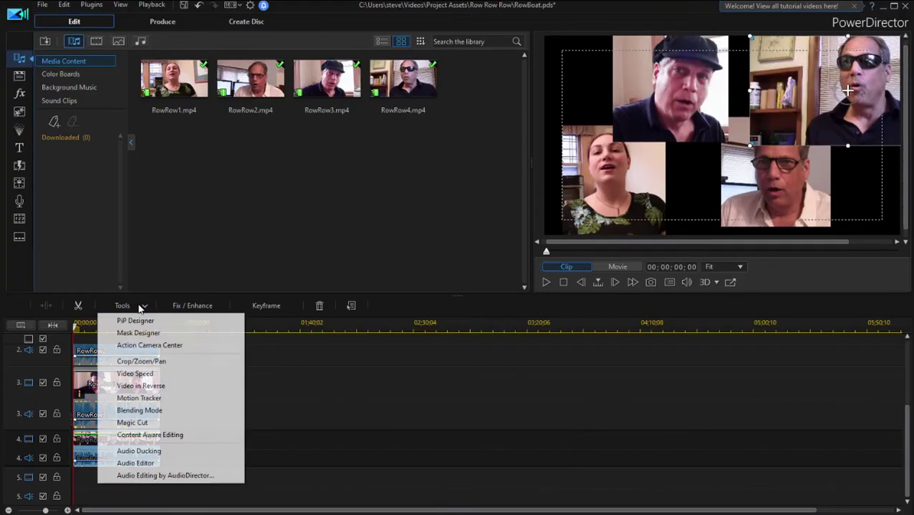
left_click(150, 362)
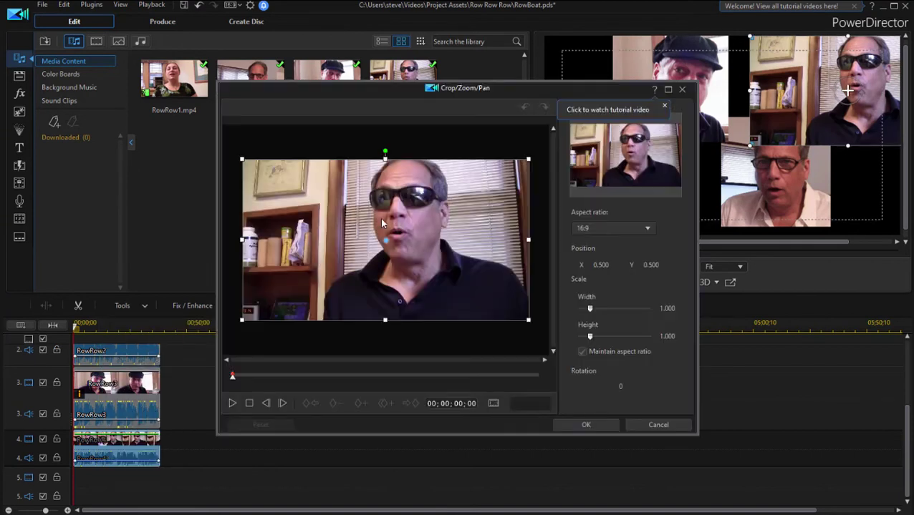
left_click(586, 228)
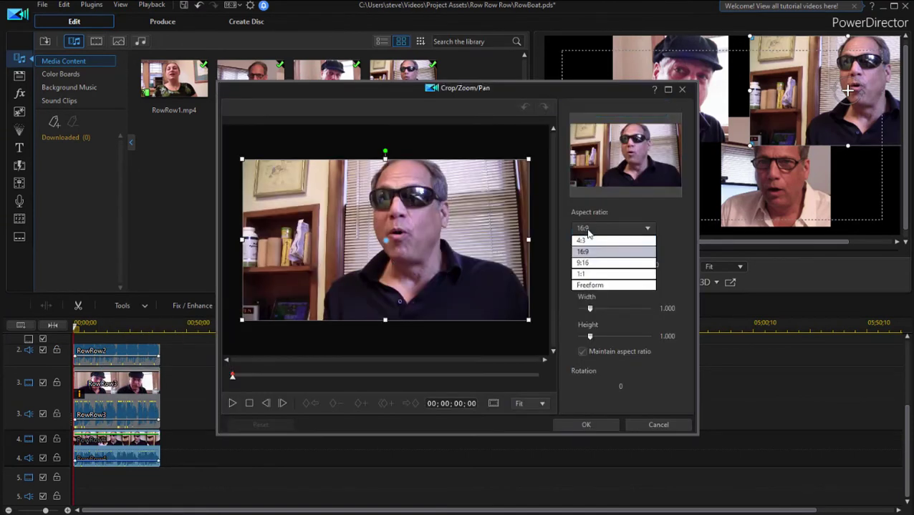
left_click(597, 281)
left_click_drag(242, 240, 315, 240)
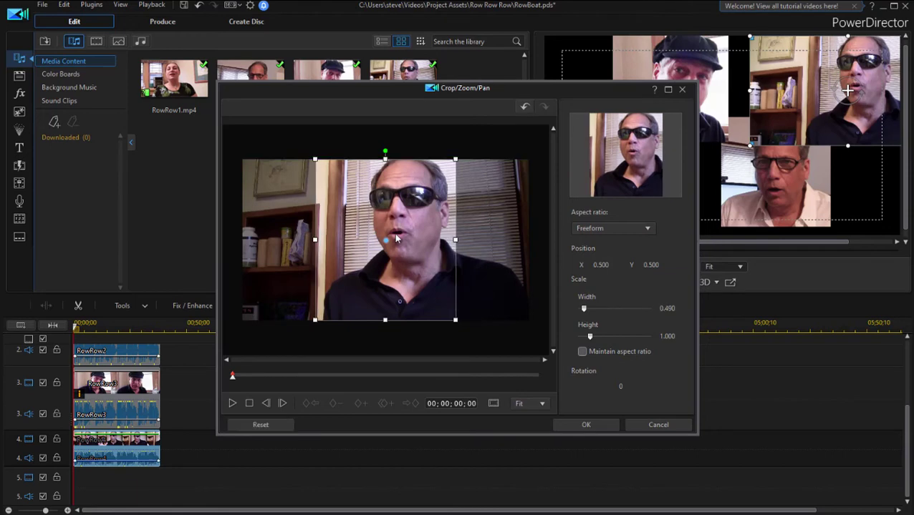
left_click_drag(388, 239, 415, 239)
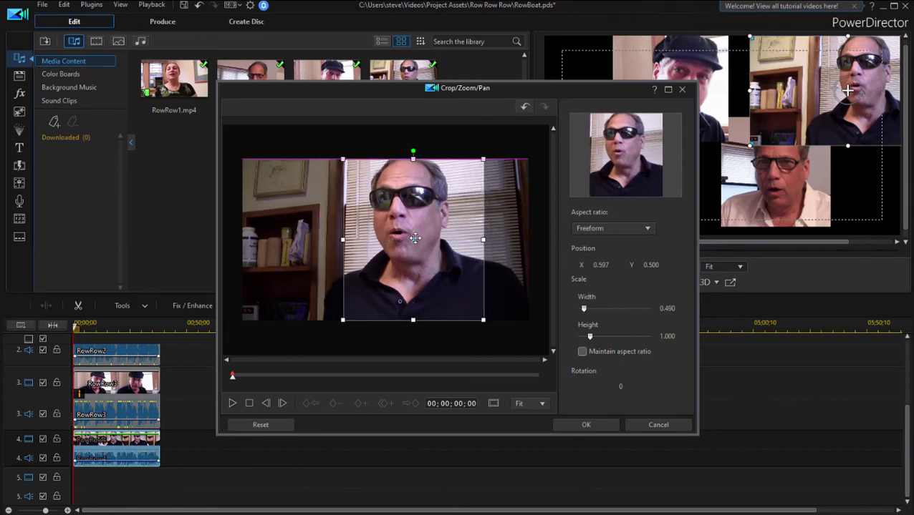
left_click(583, 424)
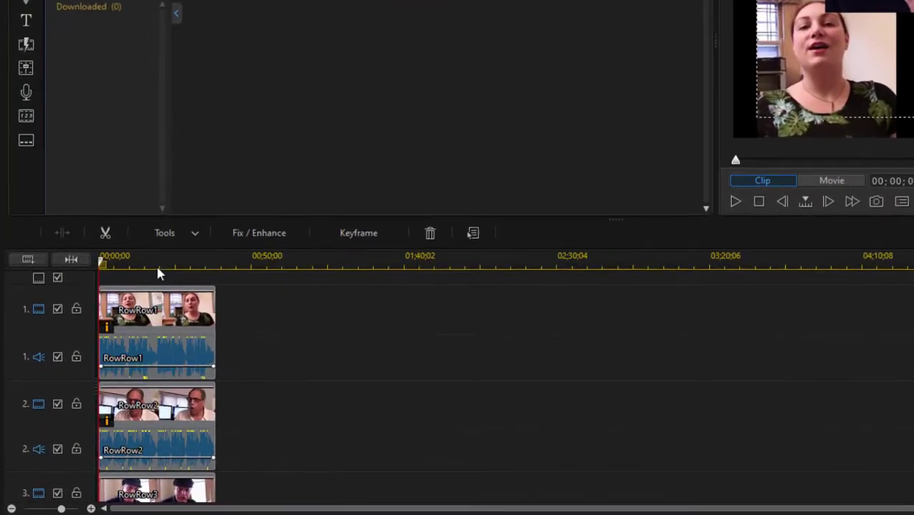
Zoom the timeline in so the four collage clips appear wider.
left_click_drag(114, 328, 165, 327)
mouse_move(279, 196)
left_mouse_down()
mouse_move(230, 199)
mouse_move(276, 204)
left_mouse_up()
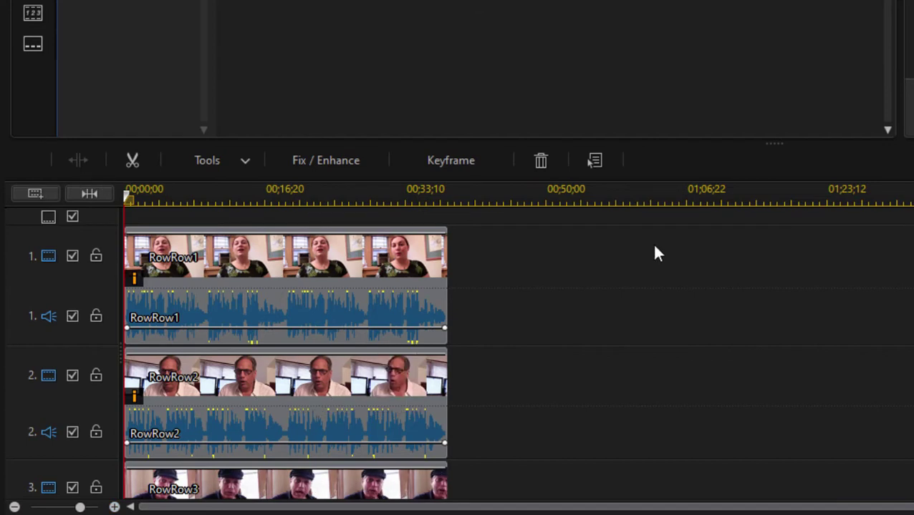
left_click_drag(351, 197, 368, 196)
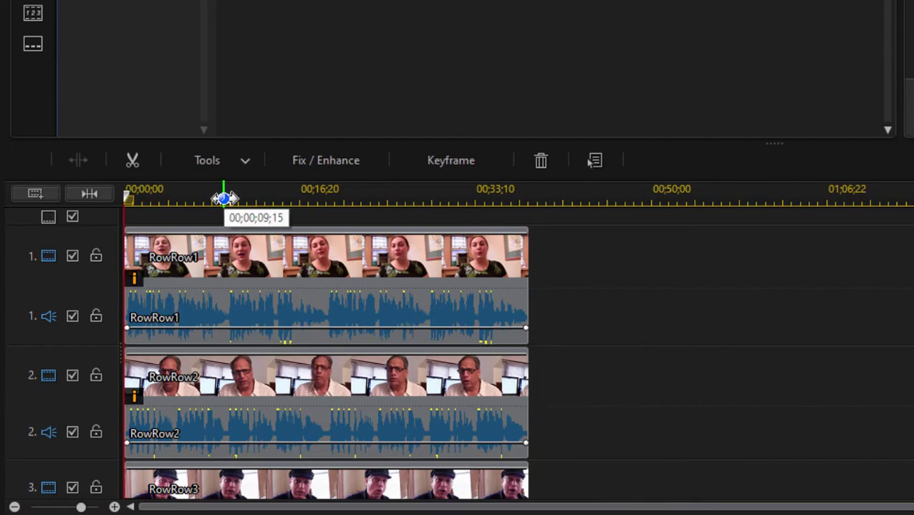
Move the RowRow2 clip later on its track so it starts near 9 seconds.
left_click(223, 199)
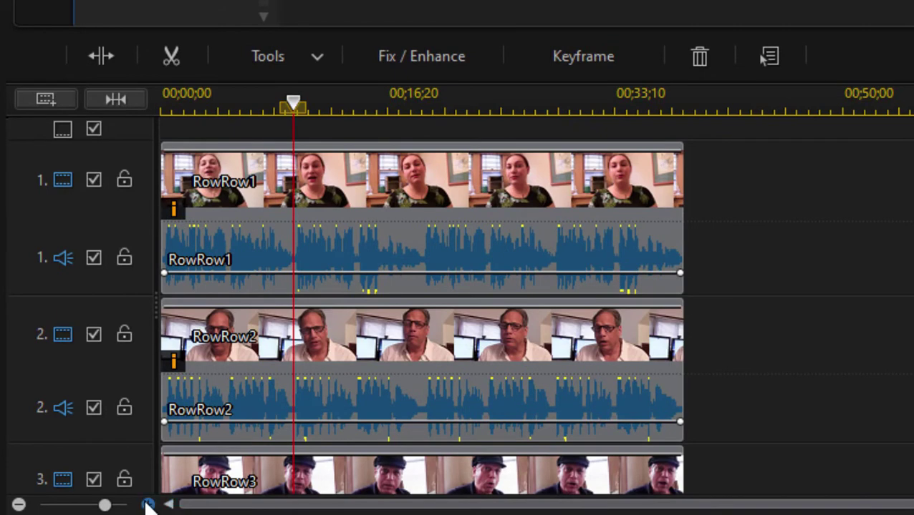
left_click(147, 506)
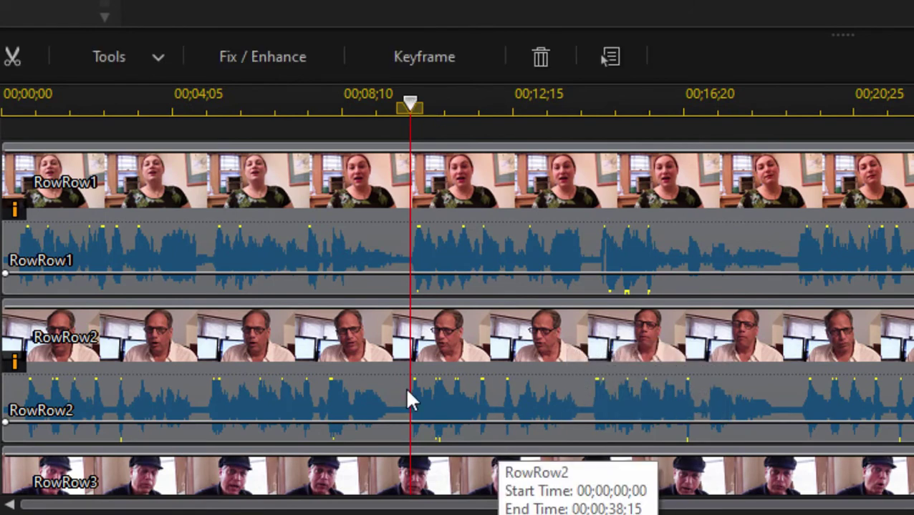
left_click_drag(120, 397, 548, 398)
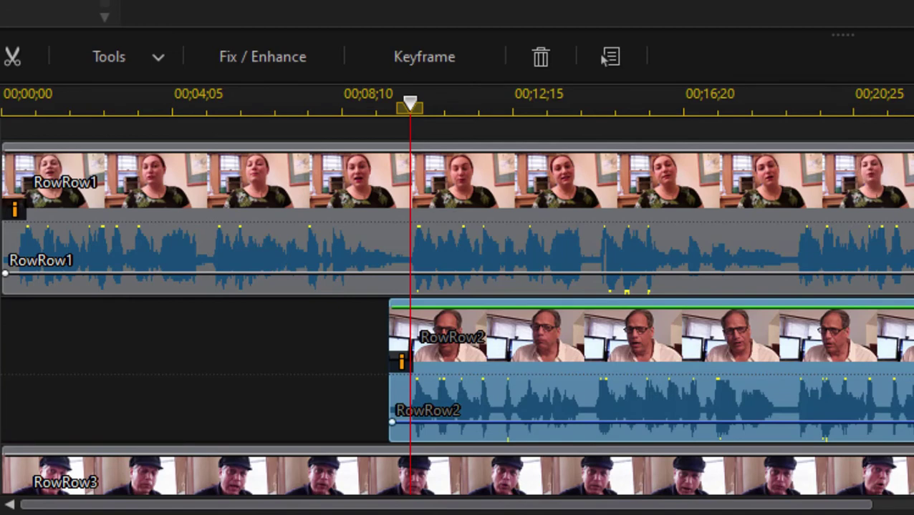
scroll(415, 139, "down", 5)
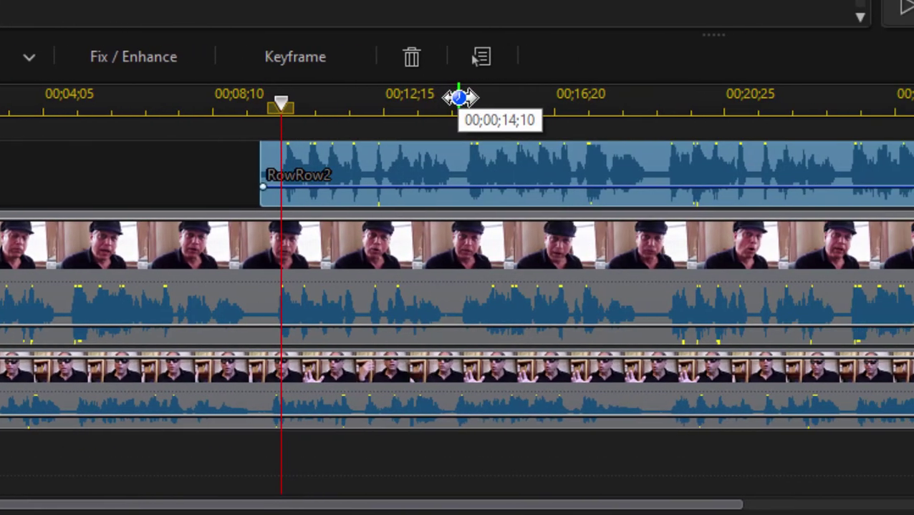
Shift RowRow3 to start around 18 seconds and RowRow4 to around 28 seconds.
left_click(502, 103)
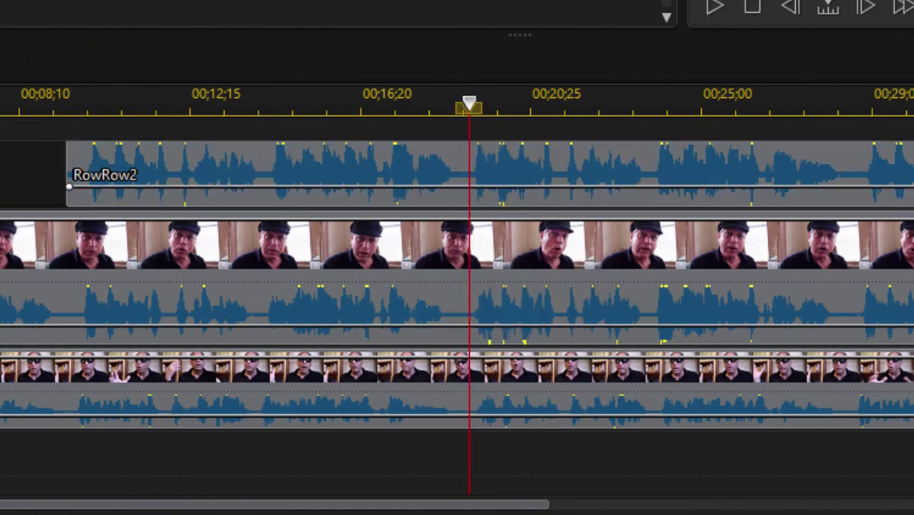
left_click_drag(3, 275, 593, 243)
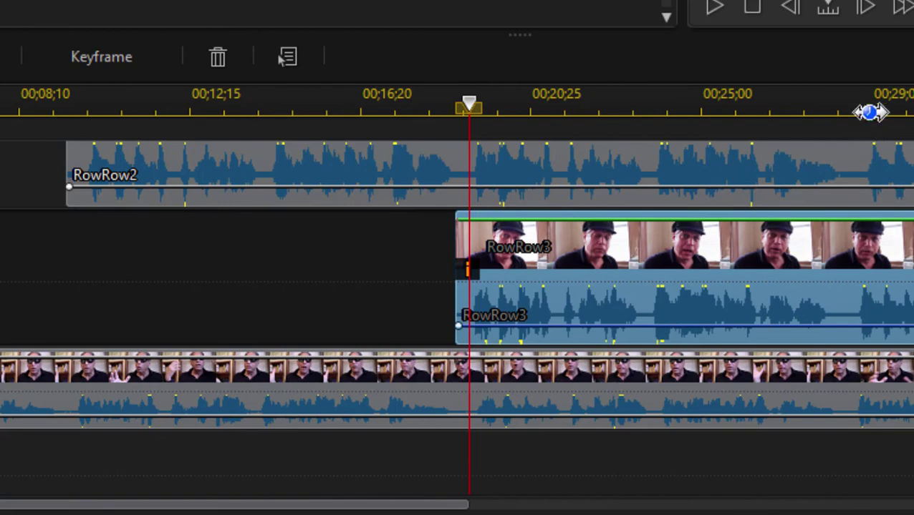
left_click_drag(869, 113, 462, 137)
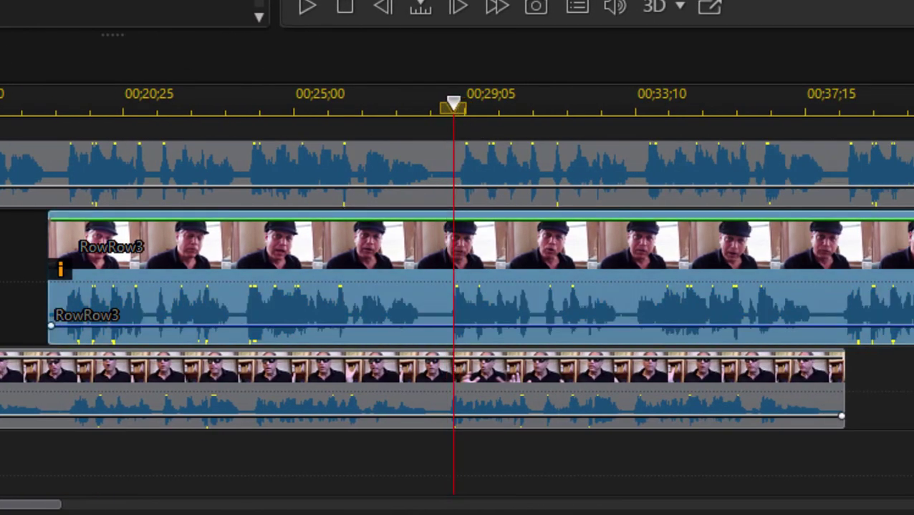
left_click_drag(401, 405, 465, 395)
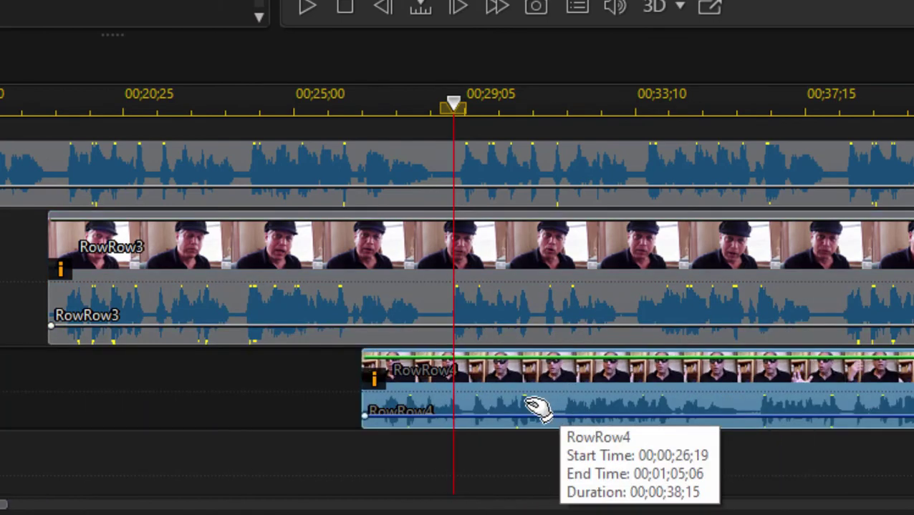
left_click_drag(537, 408, 576, 378)
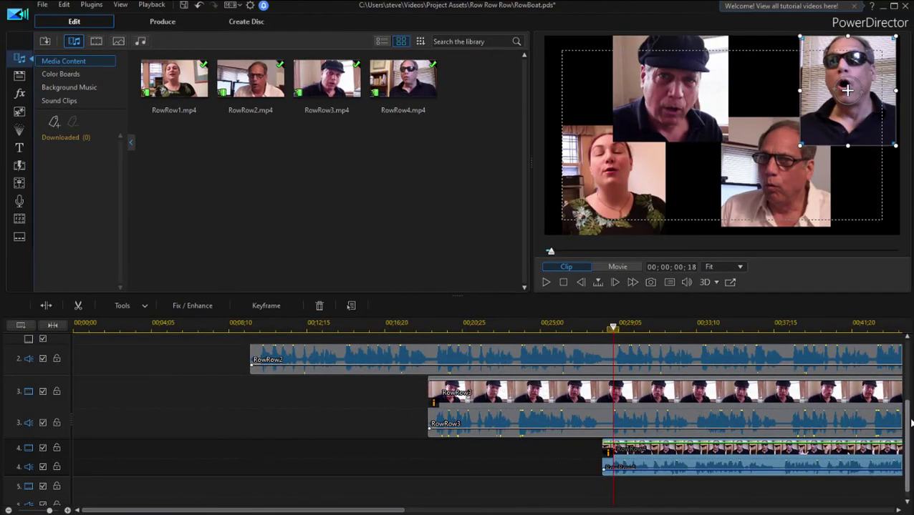
scroll(910, 424, "up", 3)
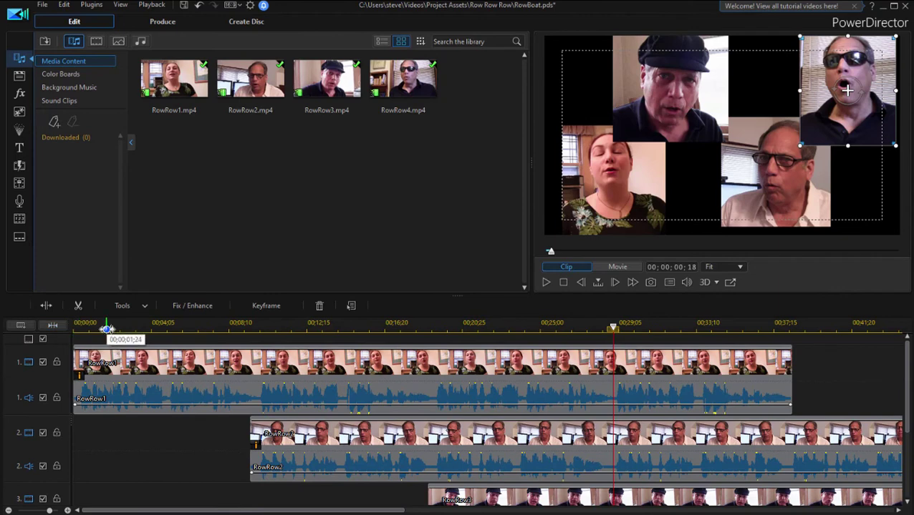
left_click(106, 328)
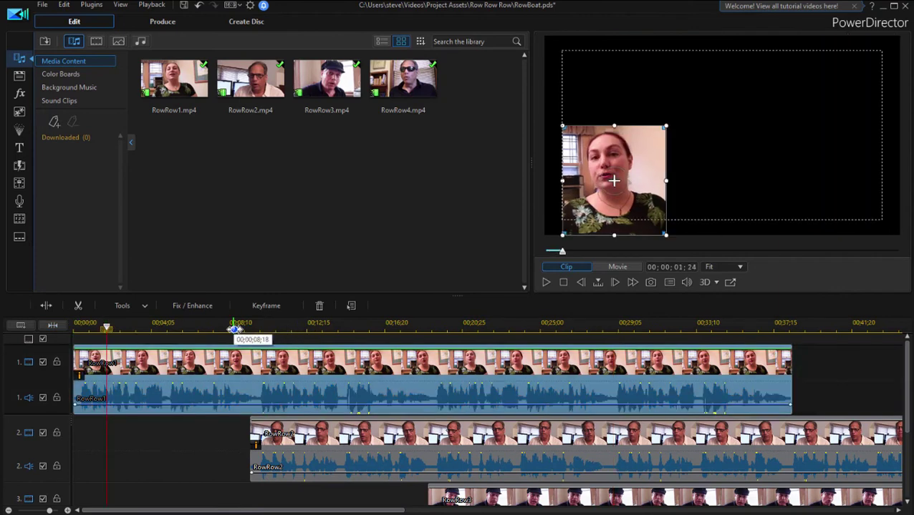
scroll(237, 328, "up", 1)
left_click(246, 324)
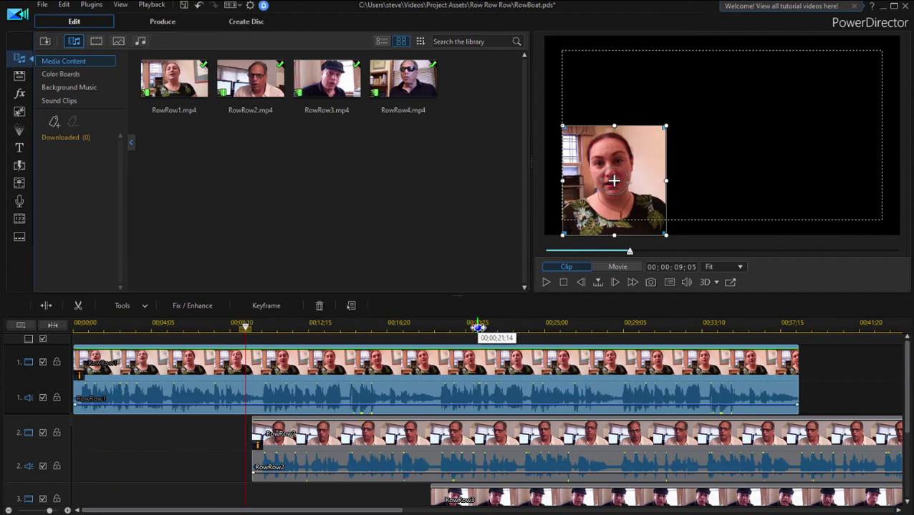
left_click(477, 327)
left_click(566, 325)
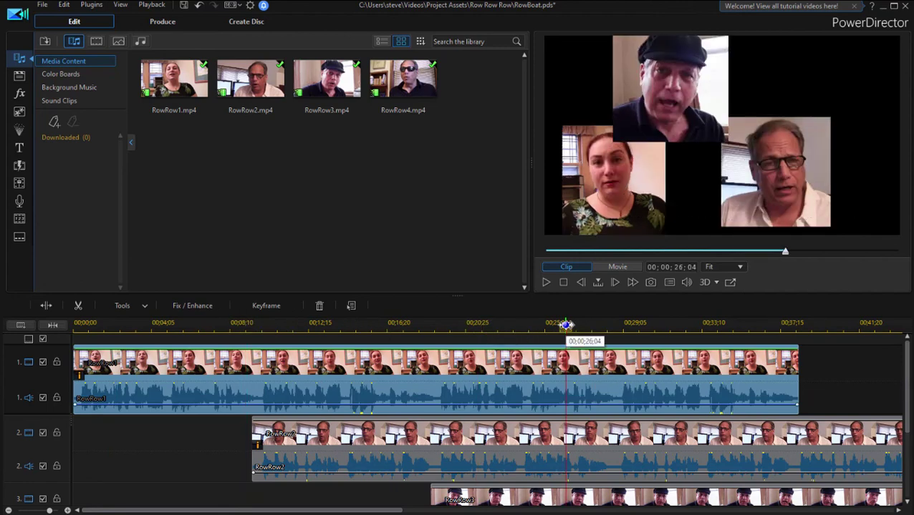